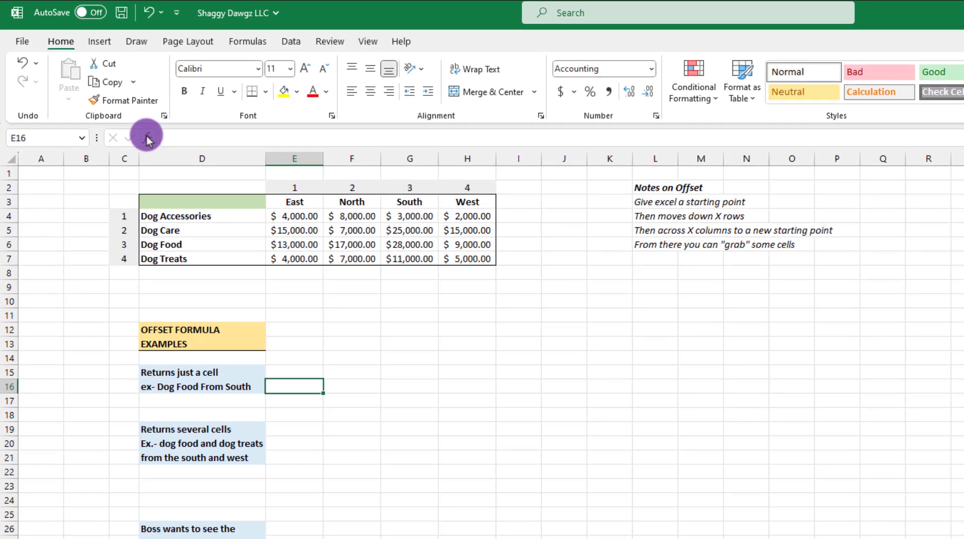
- Find the OFFSET function and start inserting it in cell E16 for the Dog Food From South example
click(162, 152)
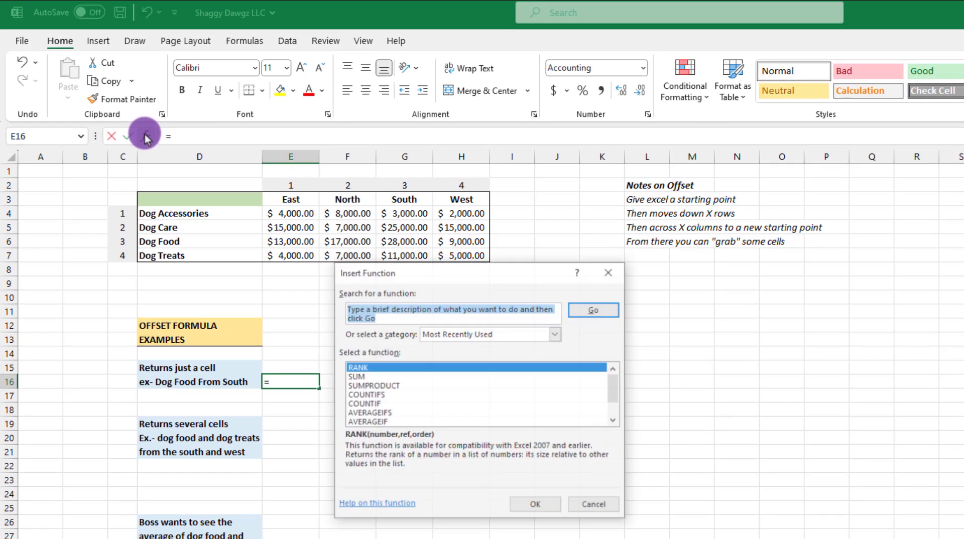
text(offset)
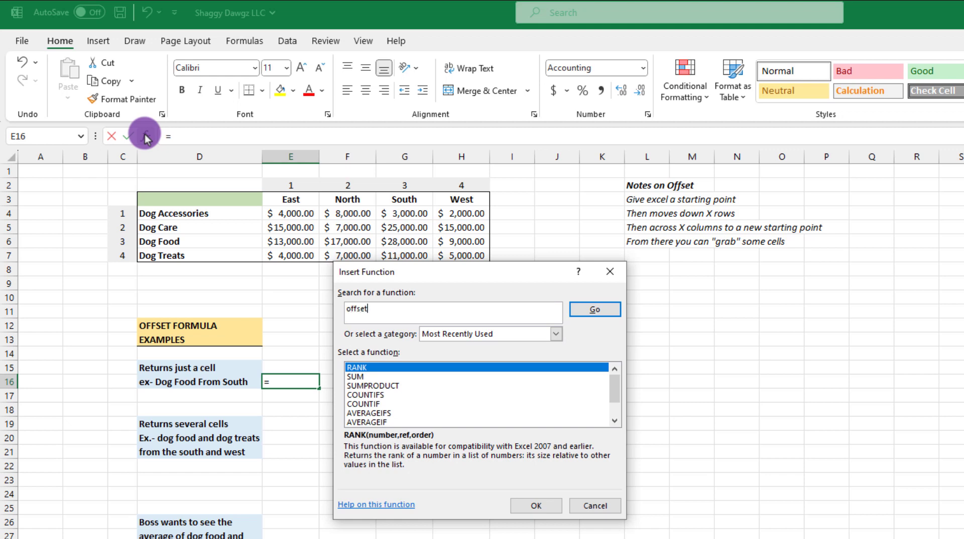
key(Return)
click(535, 506)
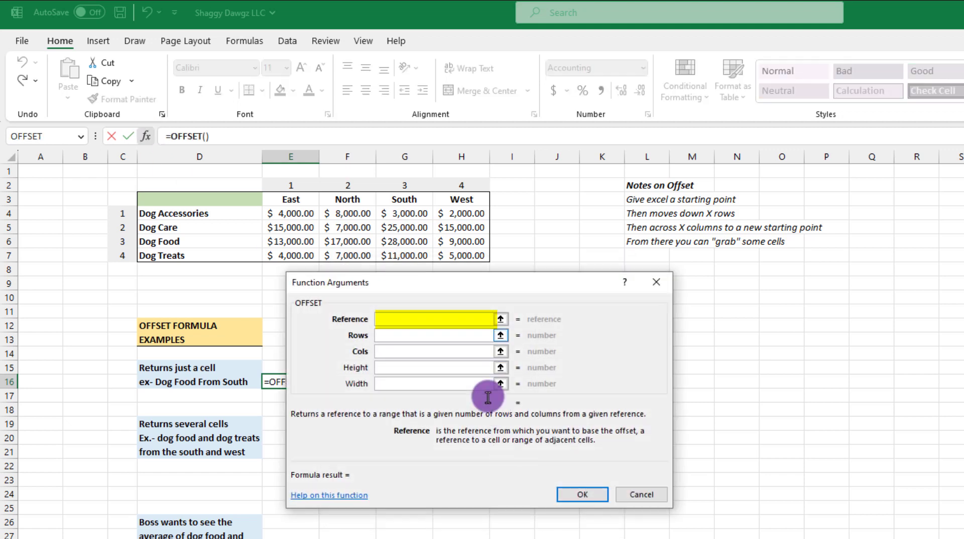
drag(456, 282, 493, 287)
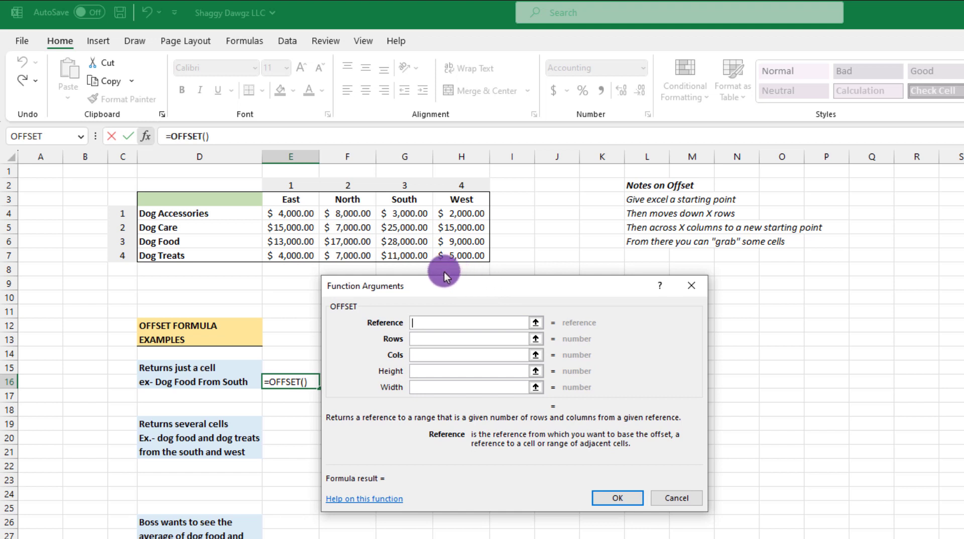
- Complete E16's OFFSET with reference D3, 3 rows and 3 columns
click(206, 197)
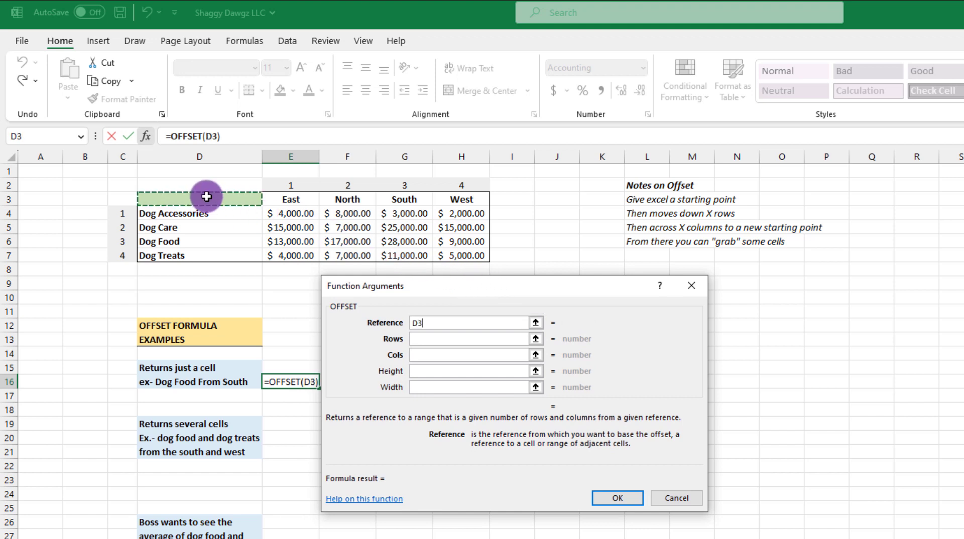
click(418, 340)
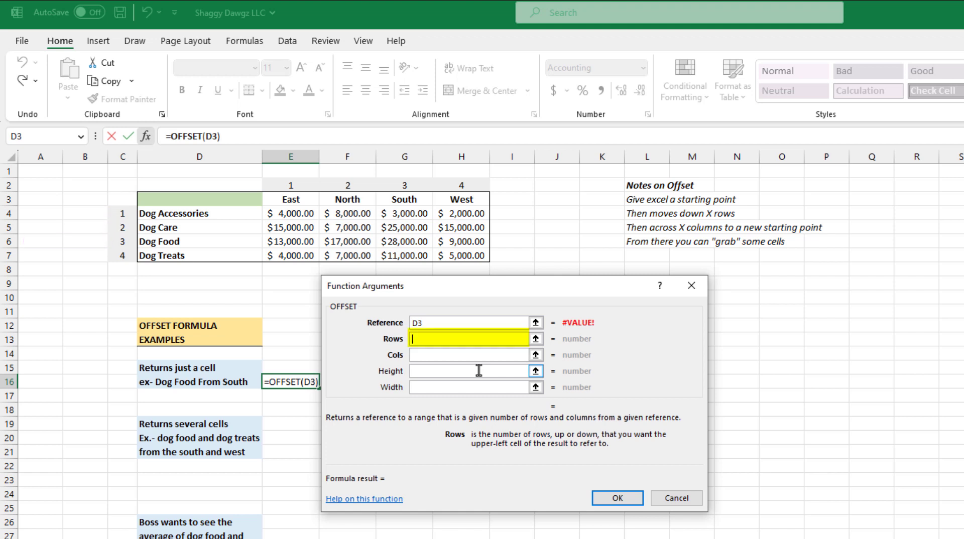
text(3)
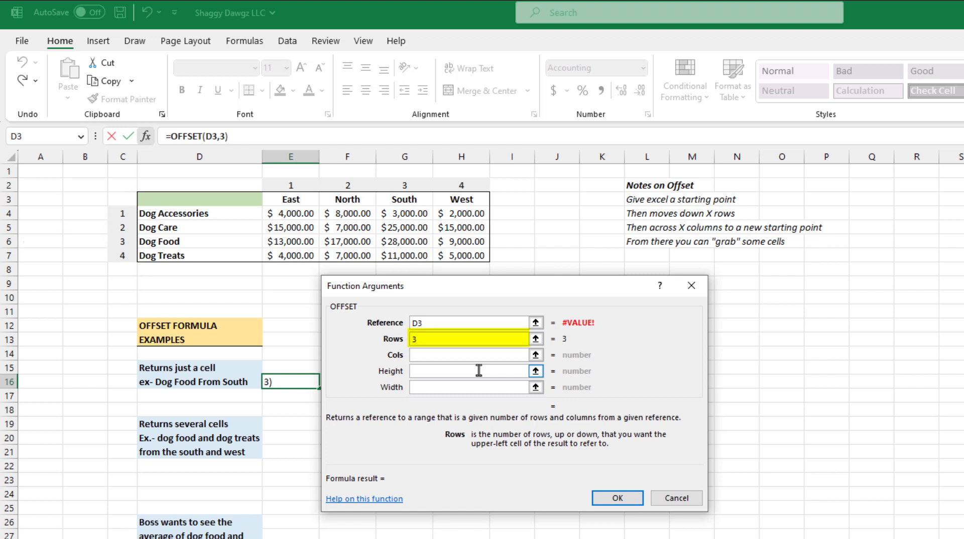
click(422, 355)
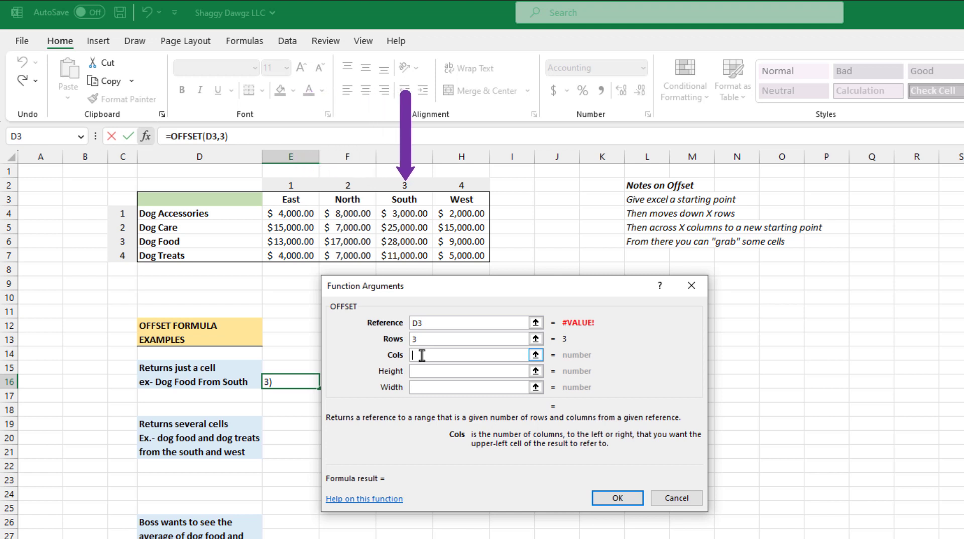
text(3)
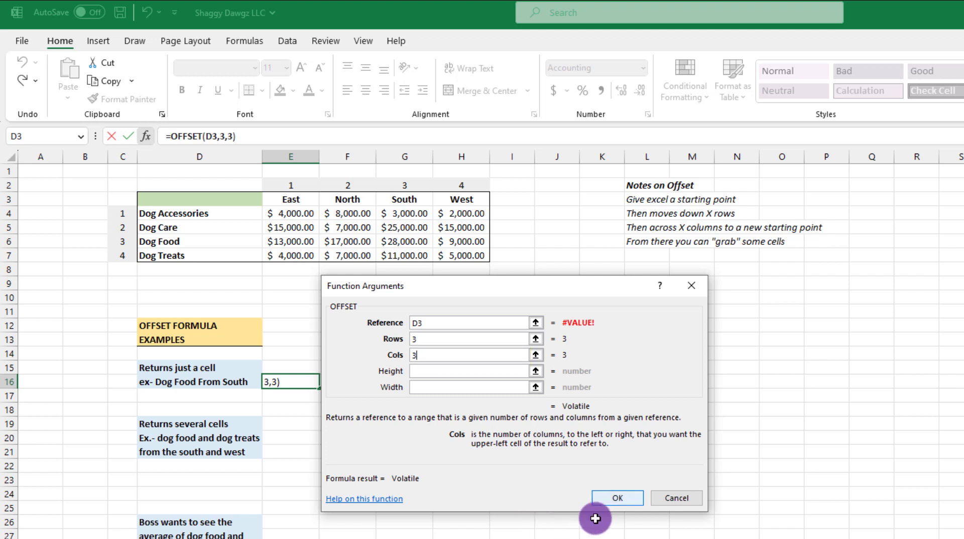
click(619, 497)
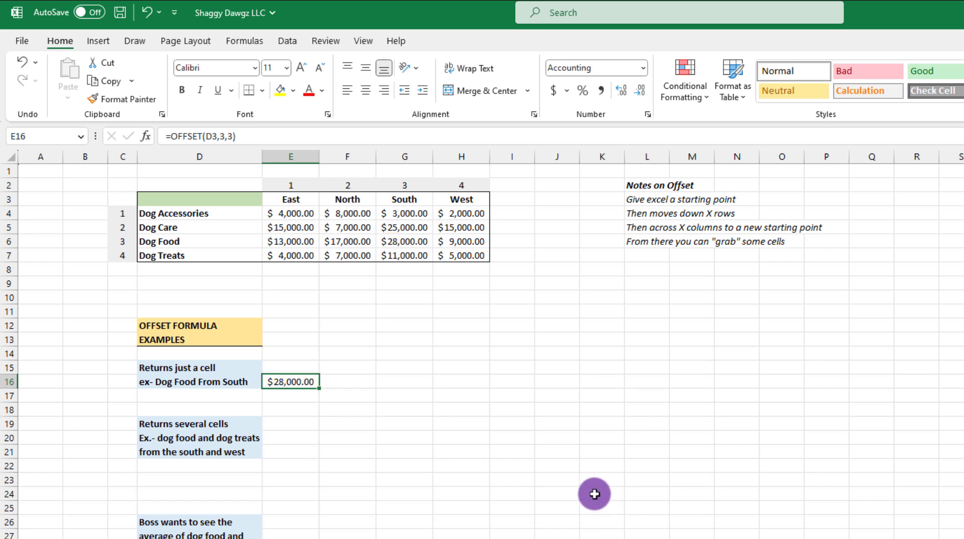
- Start inserting an OFFSET function in cell E19, beside the "Returns several cells" example
click(293, 454)
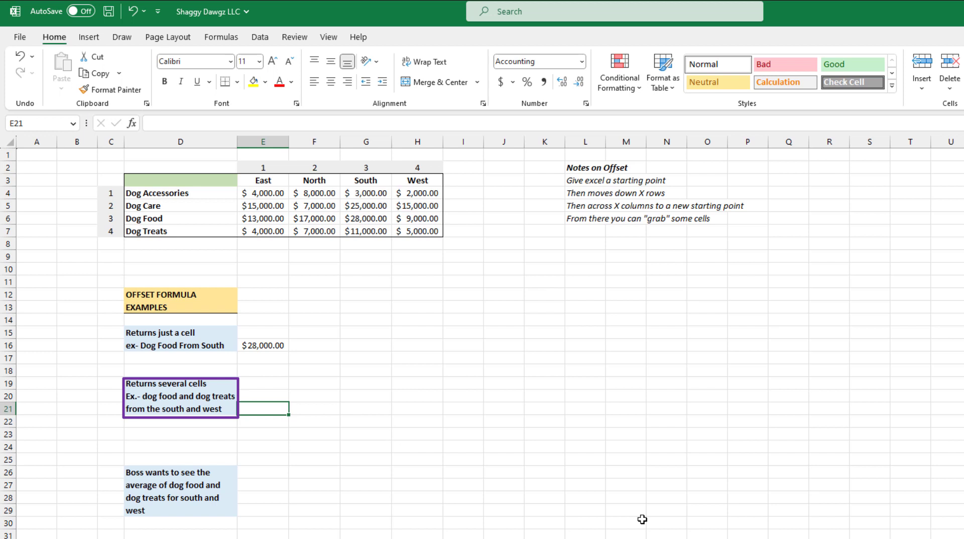
click(262, 383)
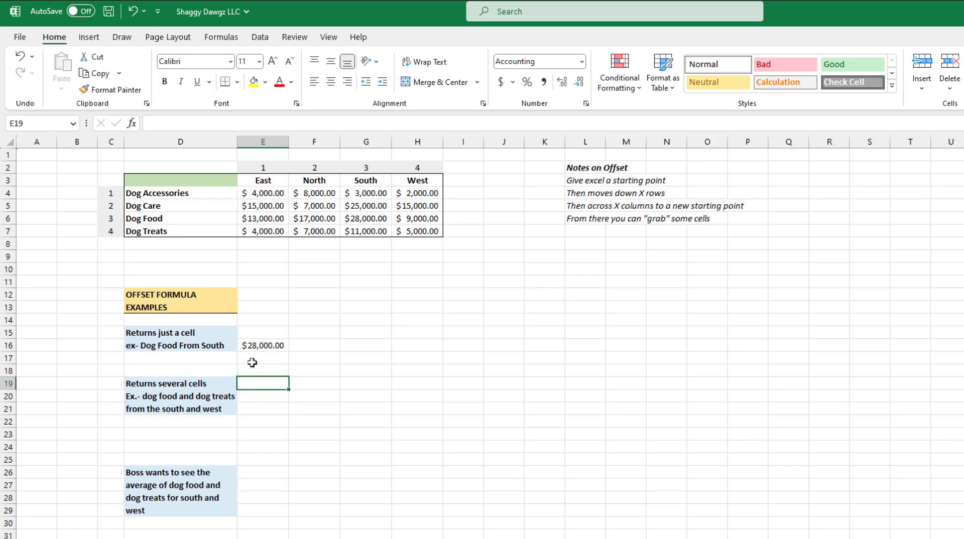
click(132, 123)
click(517, 461)
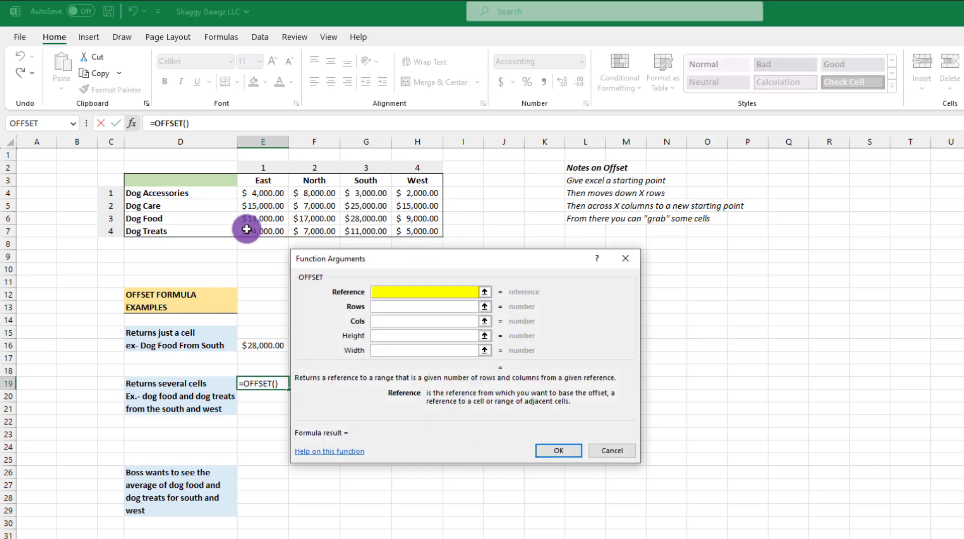
- Set the E19 OFFSET arguments to reference D3, 3 rows and 3 columns
click(189, 182)
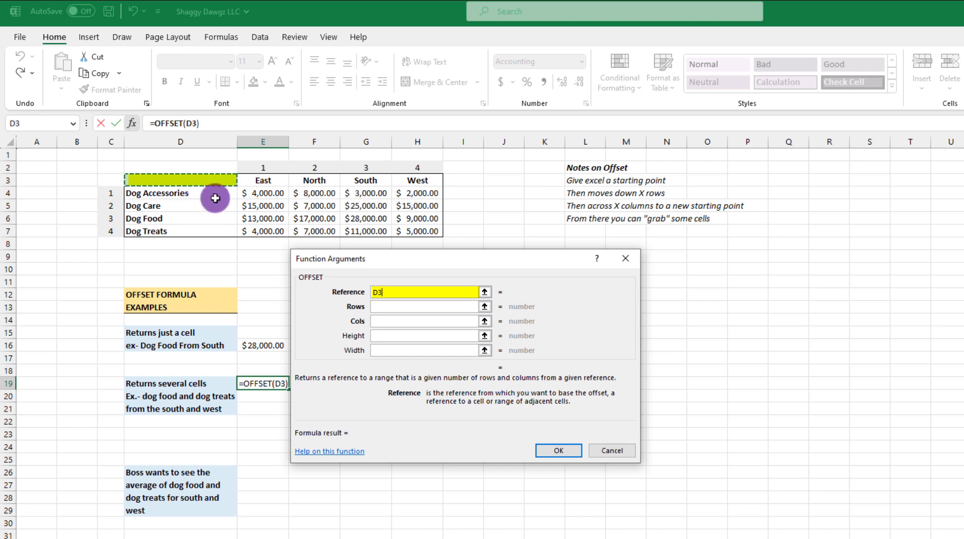
click(387, 307)
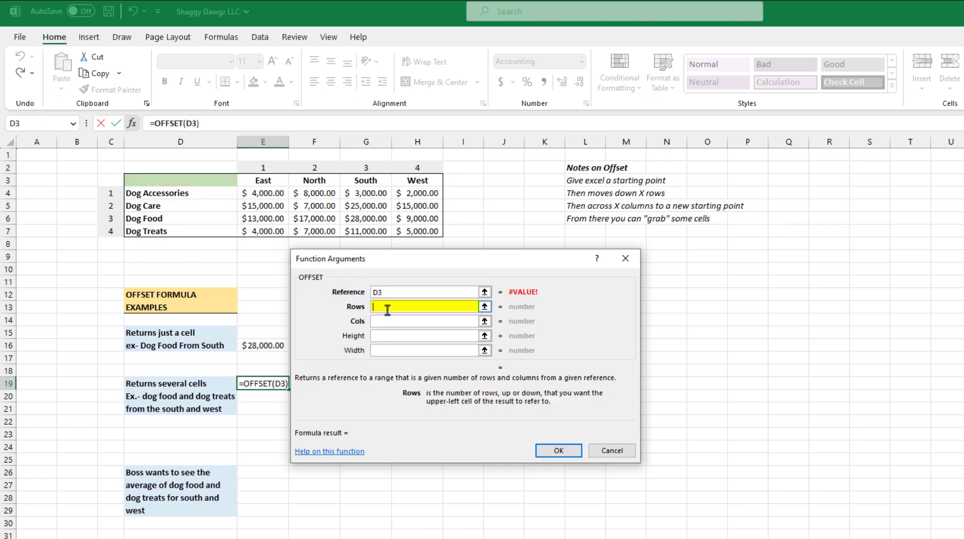
text(3)
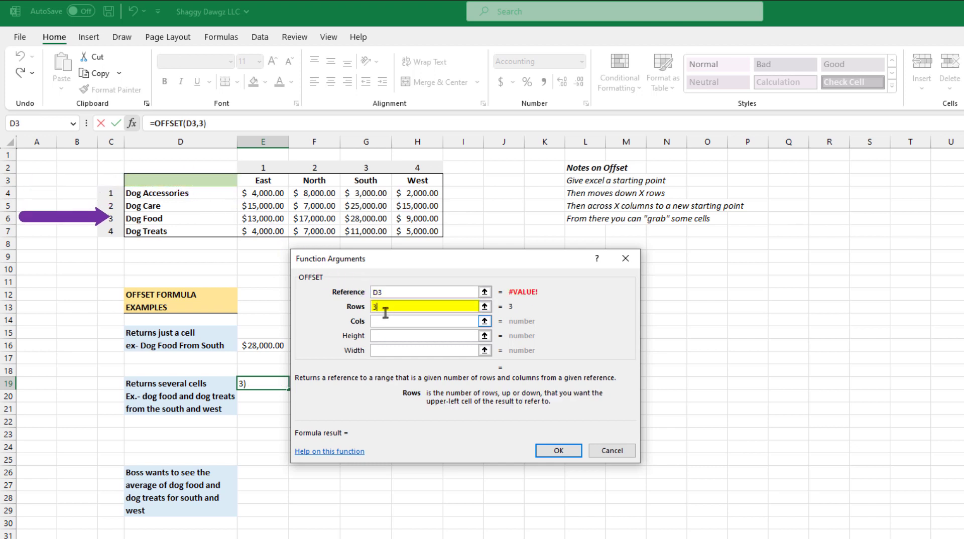
click(378, 321)
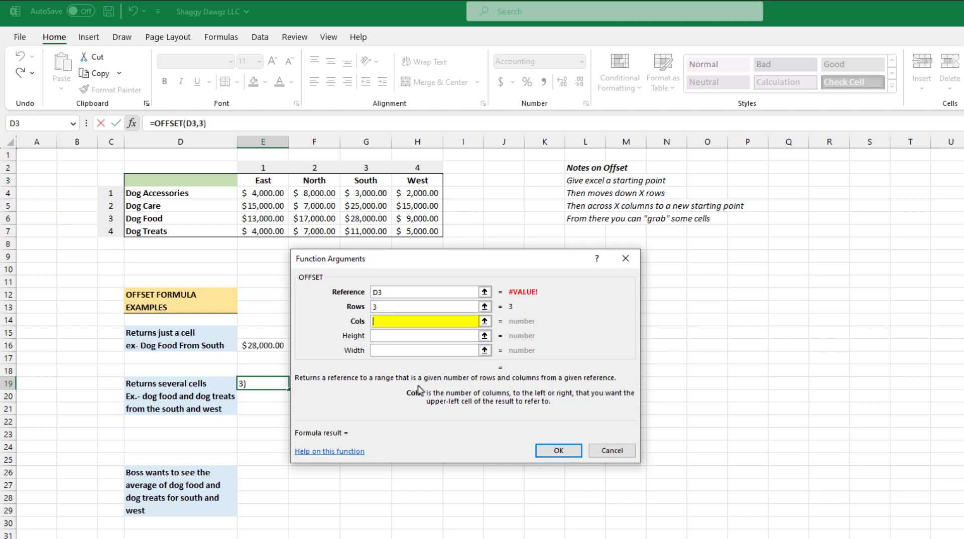
text(3)
- Give the E19 OFFSET a height of 2 and a width of 2, and enter the formula
click(379, 336)
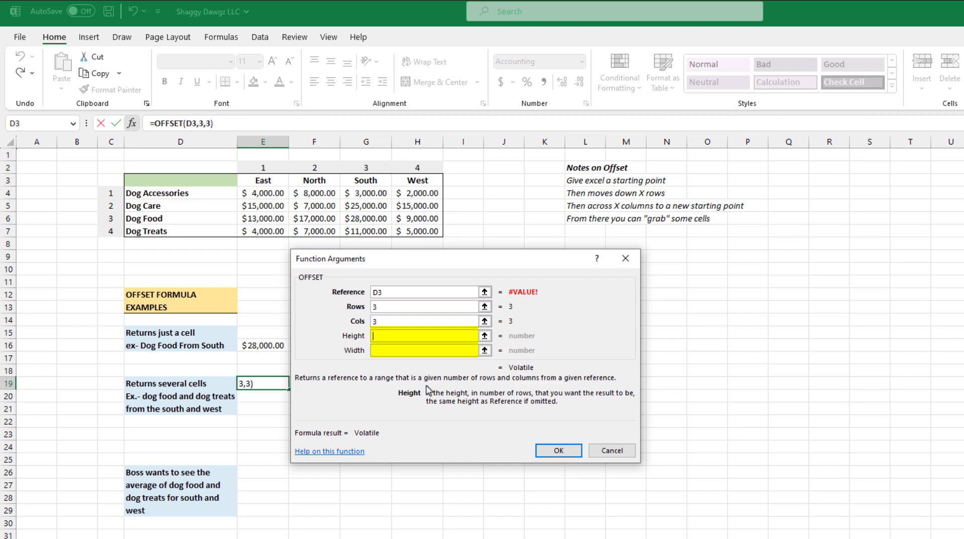
text(2)
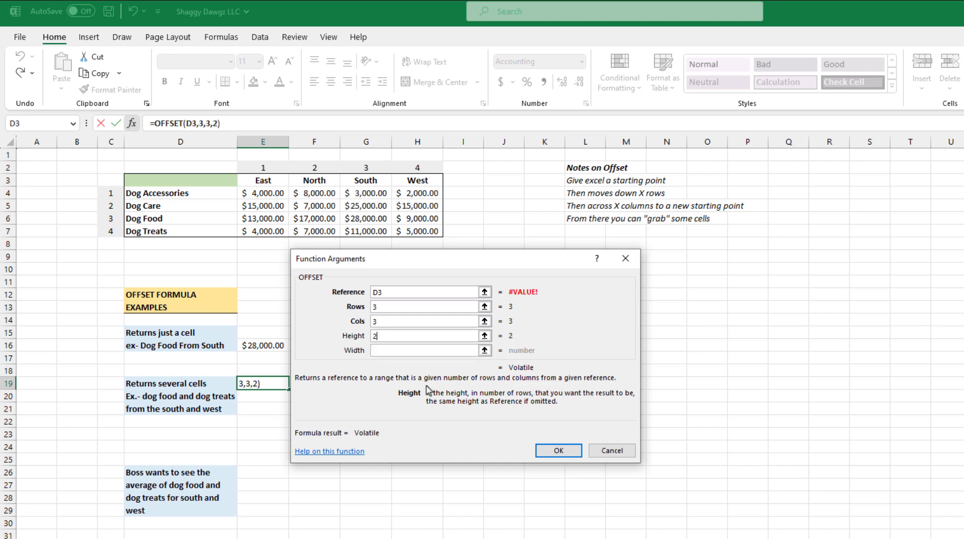
key(Tab)
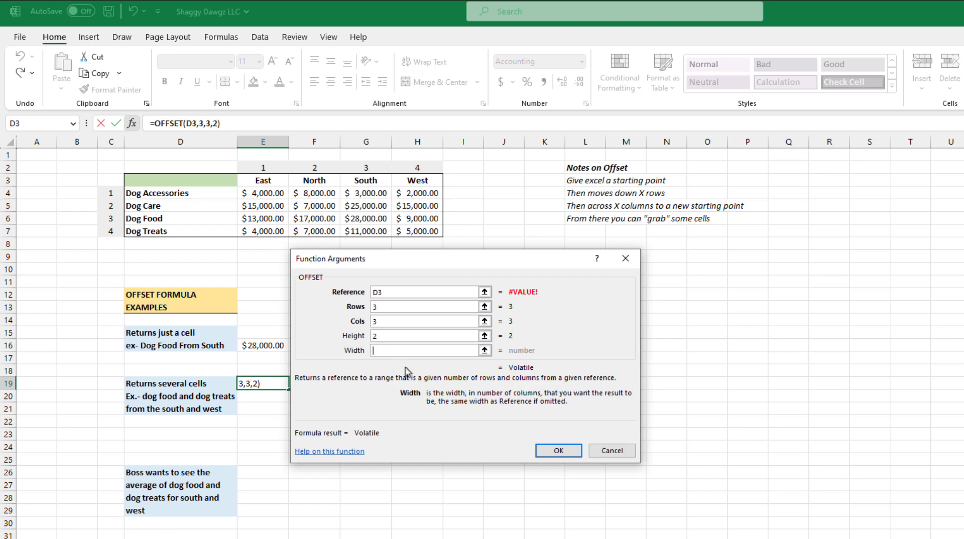
text(2)
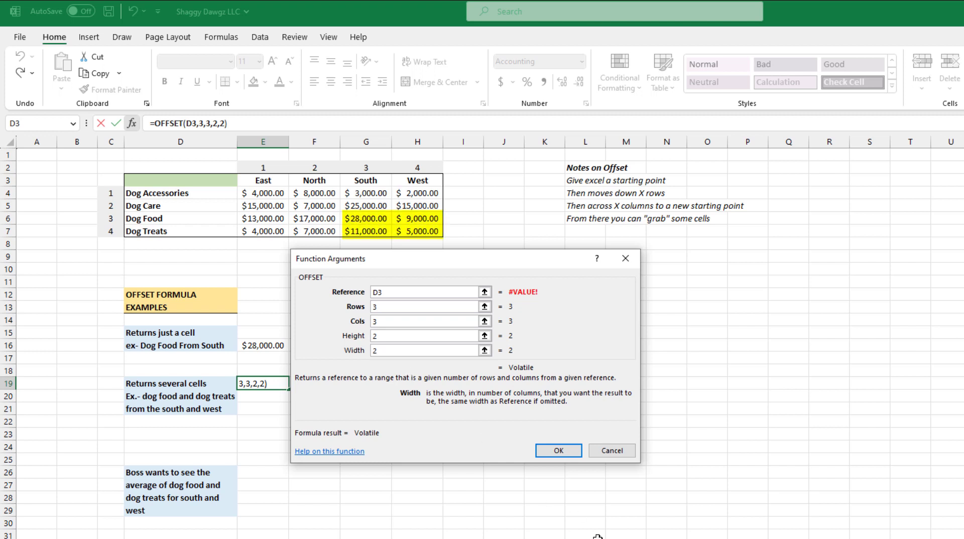
click(565, 452)
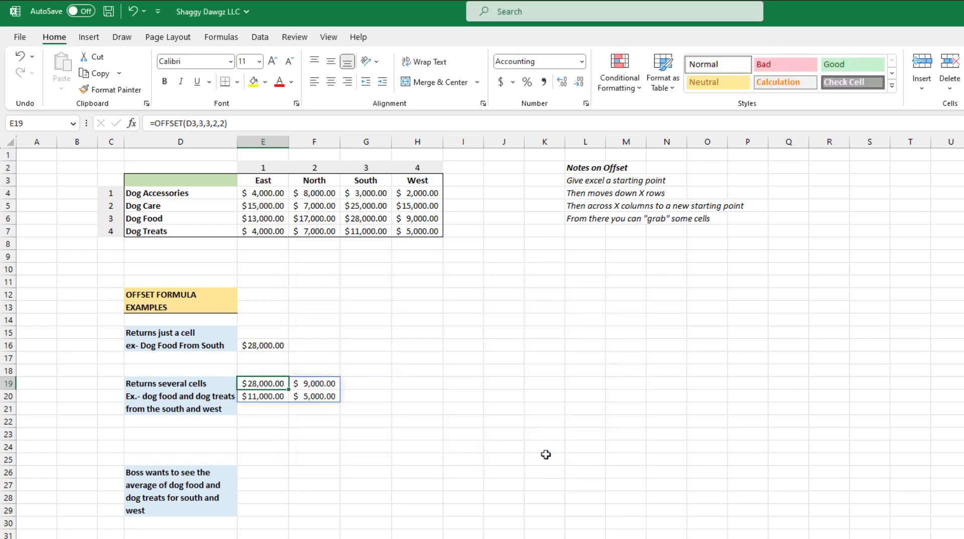
click(423, 481)
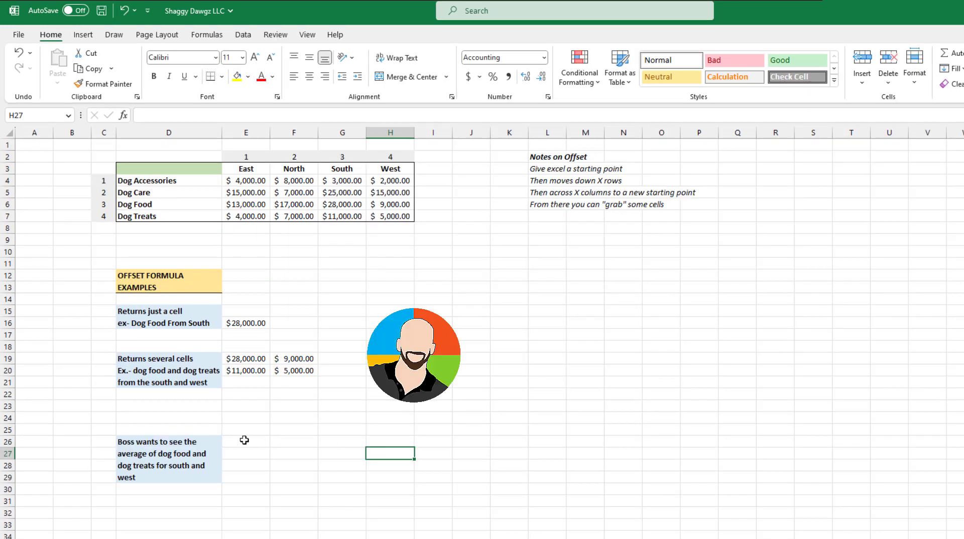
- Copy the text OFFSET(D3,3,3,2,2) from E19's formula without the equals sign, leaving the cell unchanged
click(244, 441)
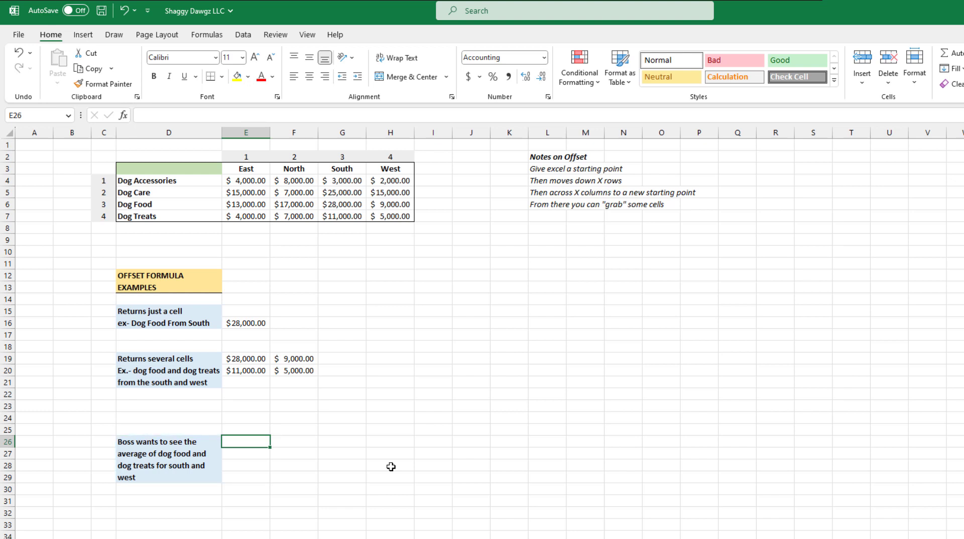
click(254, 359)
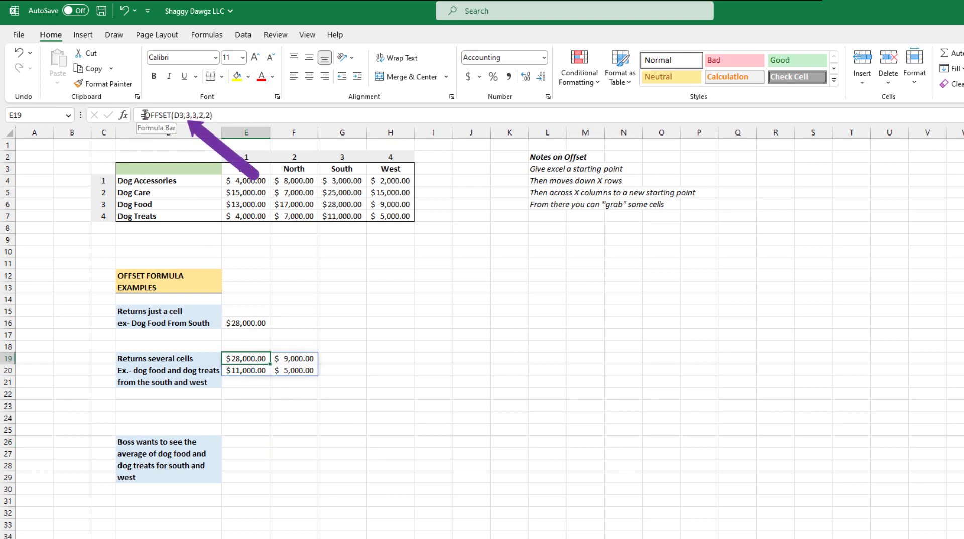
drag(145, 116, 213, 116)
key(ctrl+c)
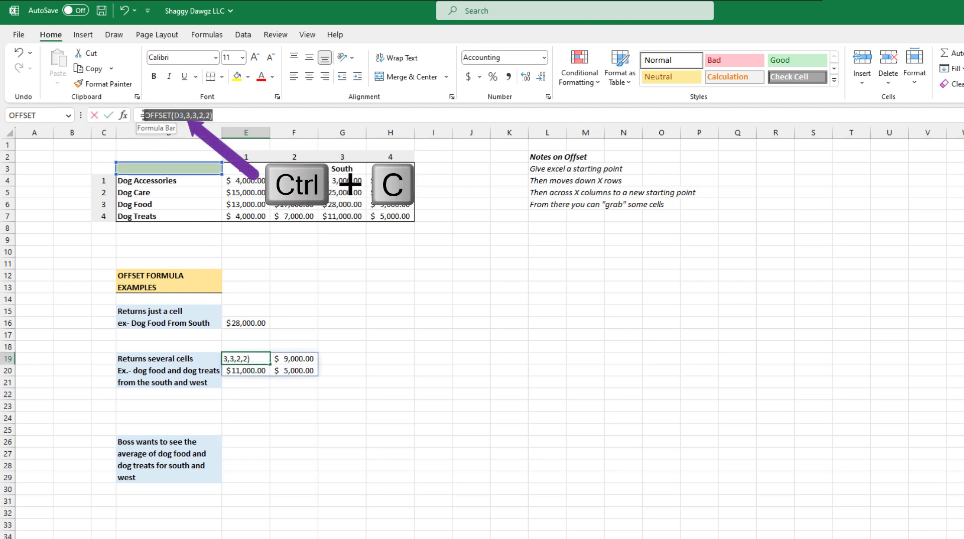
key(Escape)
- Enter =average(OFFSET(D3,3,3,2,2)) in cell E26, reusing the copied OFFSET text
click(250, 443)
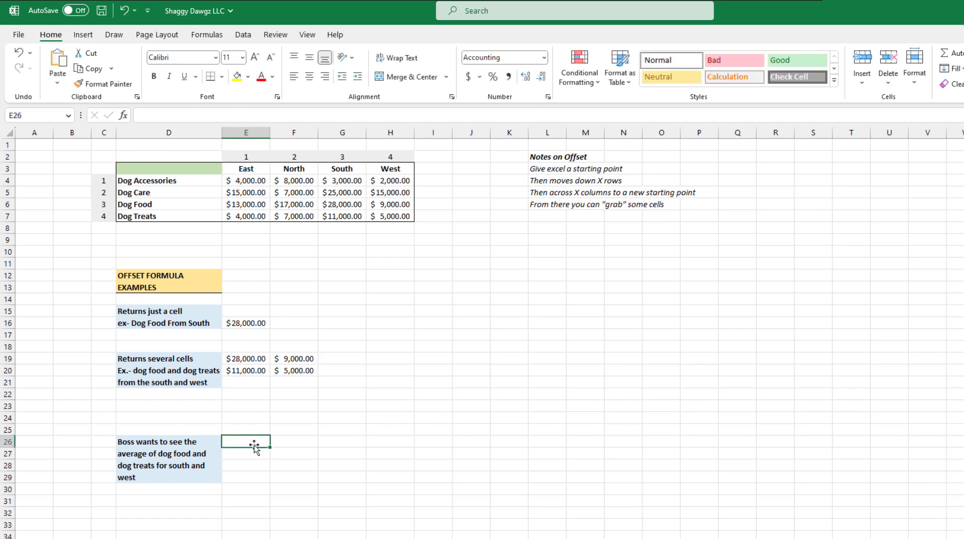
text(=average()
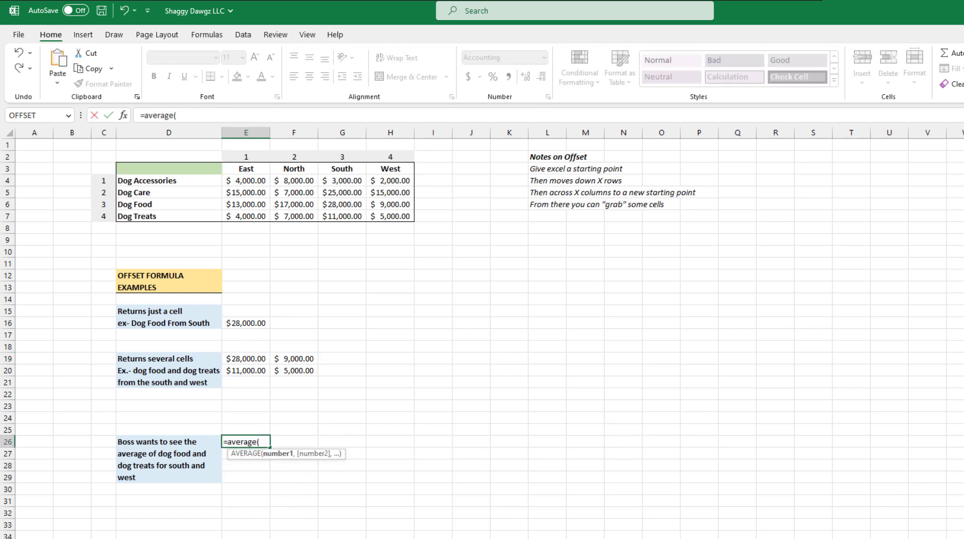
key(ctrl+v)
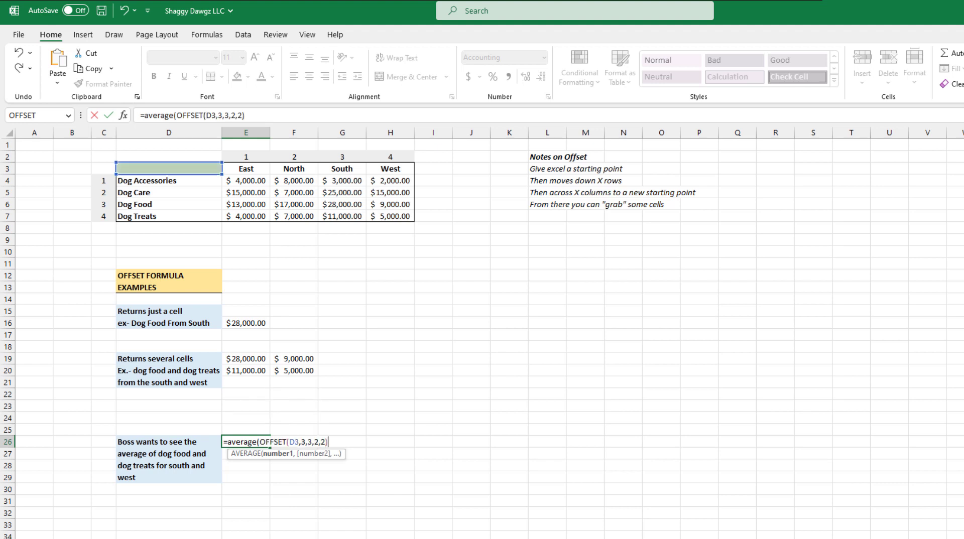
text())
key(Return)
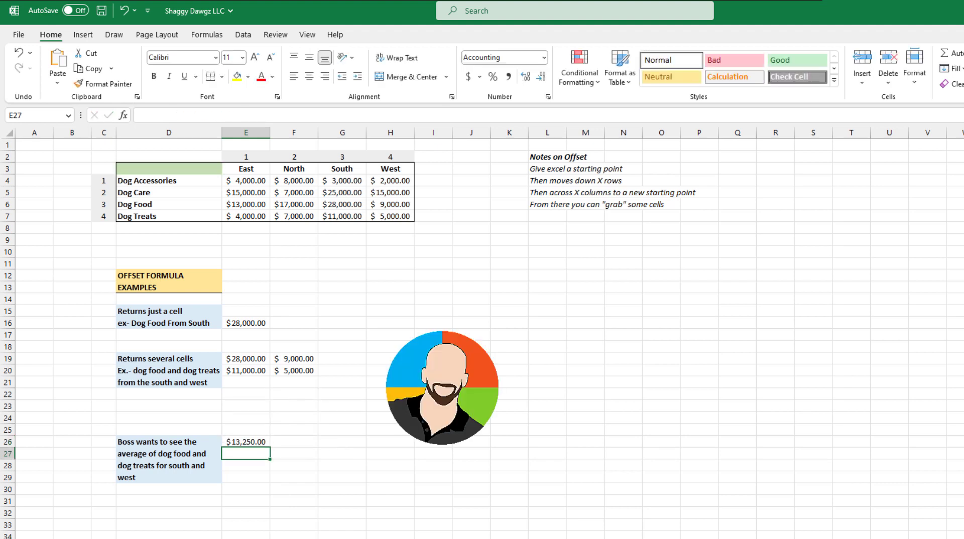